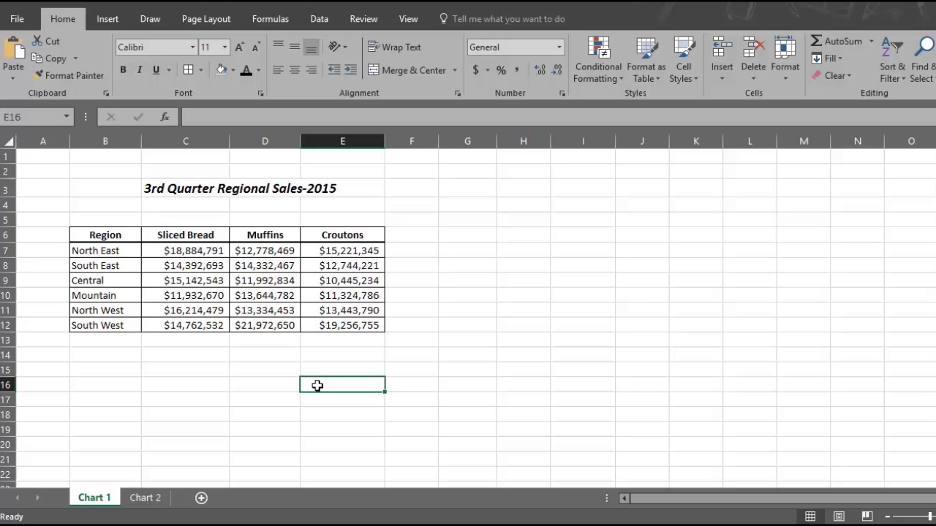
Create a default embedded chart from the regional sales table B6:E12, move it beside the table, and show its formatting options.
{"action": "left_click_drag", "start_coordinate": [357, 326], "coordinate": [114, 240]}
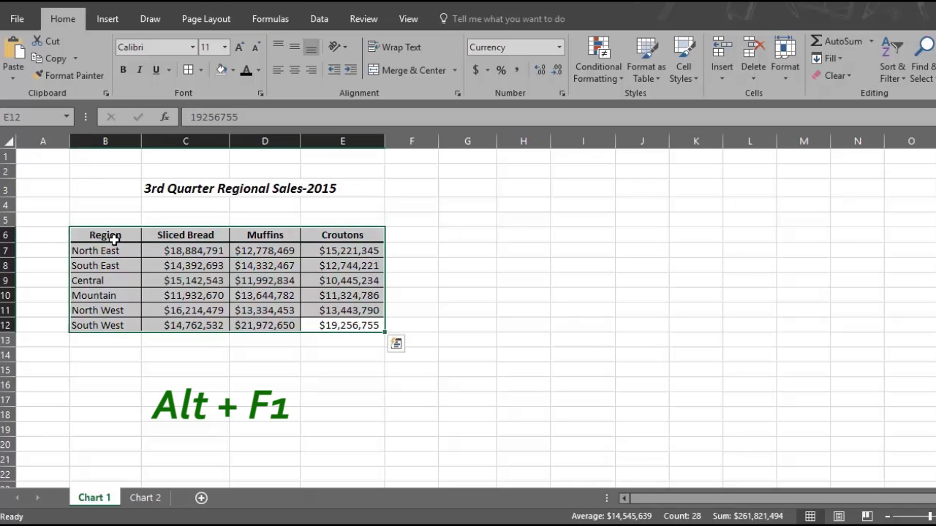
{"action": "key", "text": "alt+F1"}
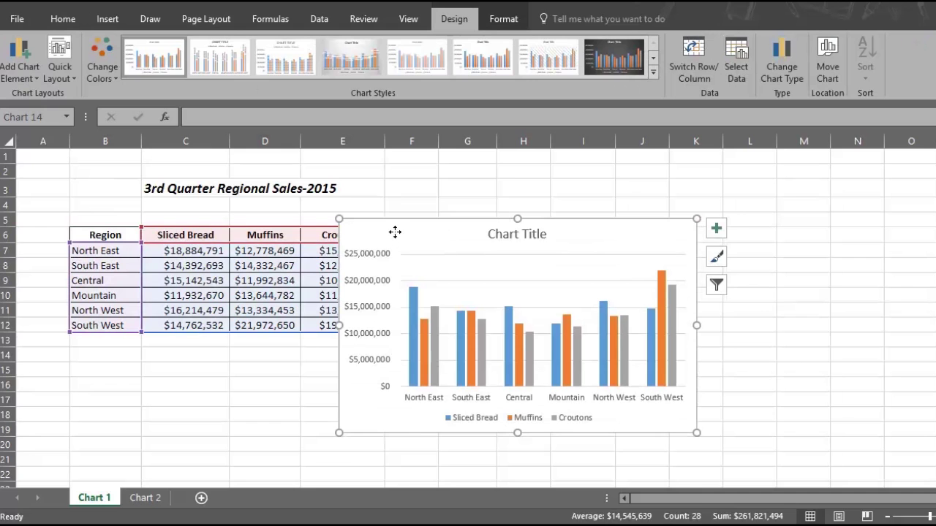
{"action": "left_click_drag", "start_coordinate": [395, 232], "coordinate": [452, 226]}
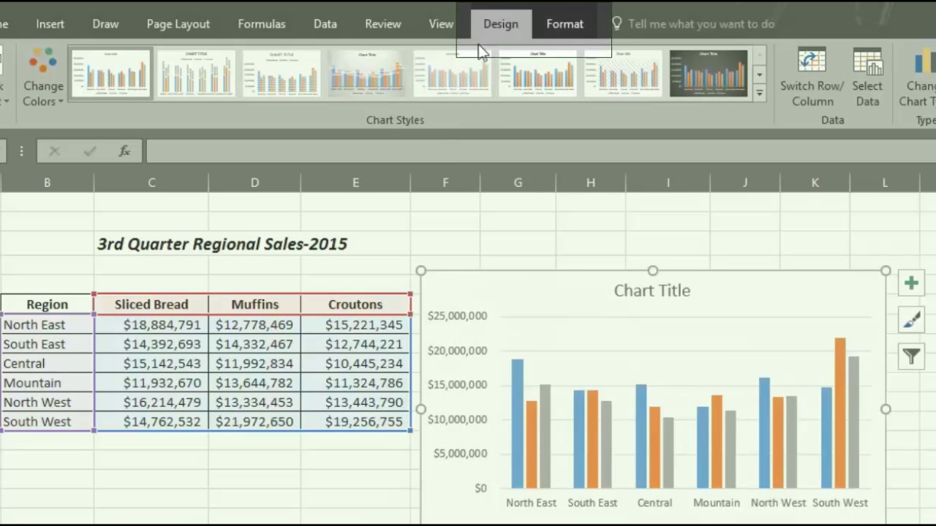
{"action": "left_click", "coordinate": [564, 29]}
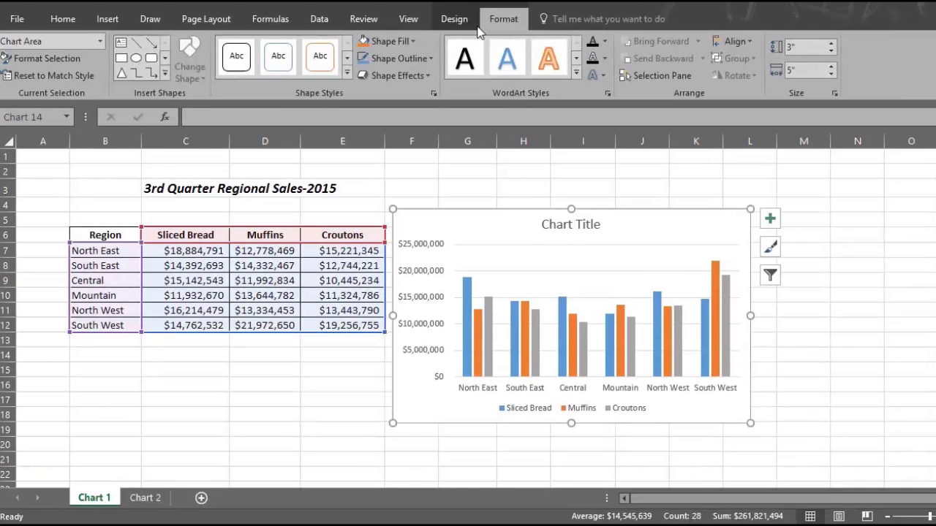
Delete the embedded chart beside the regional sales table.
{"action": "left_click", "coordinate": [340, 384]}
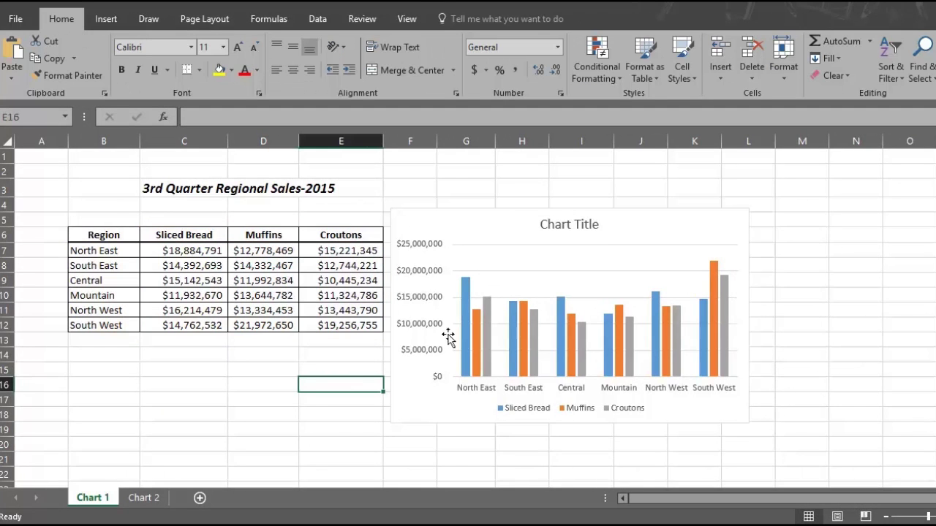
{"action": "left_click", "coordinate": [633, 226]}
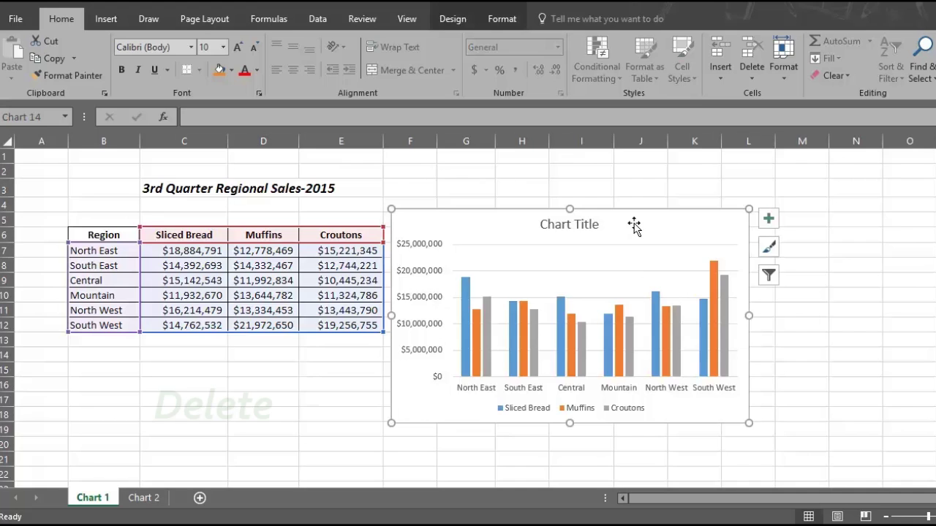
{"action": "key", "text": "Delete"}
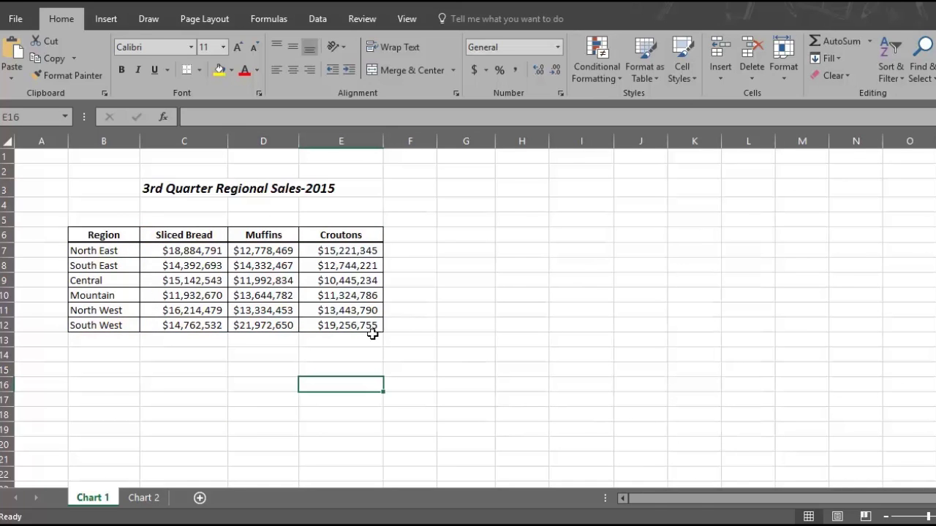
Insert a clustered column chart of the regional sales table B6:E12 through Quick Analysis.
{"action": "left_click_drag", "start_coordinate": [366, 326], "coordinate": [100, 238]}
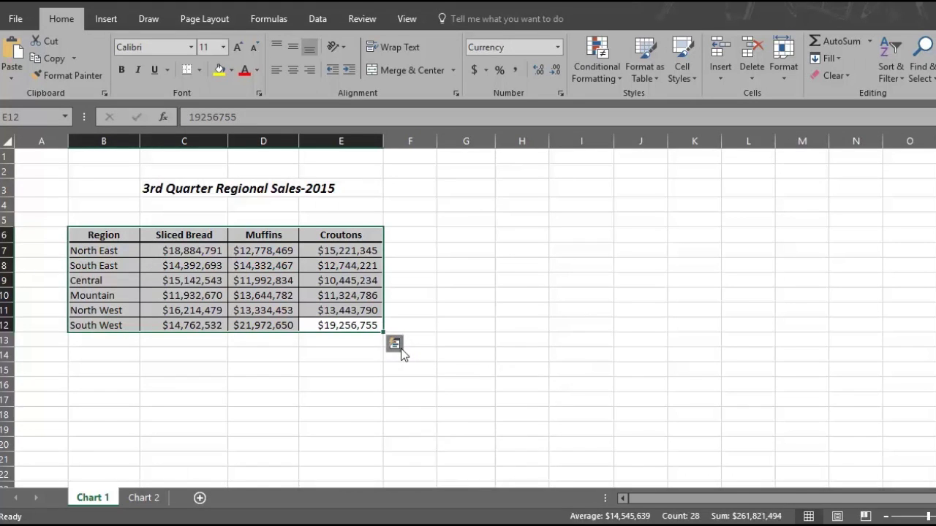
{"action": "left_click", "coordinate": [395, 344]}
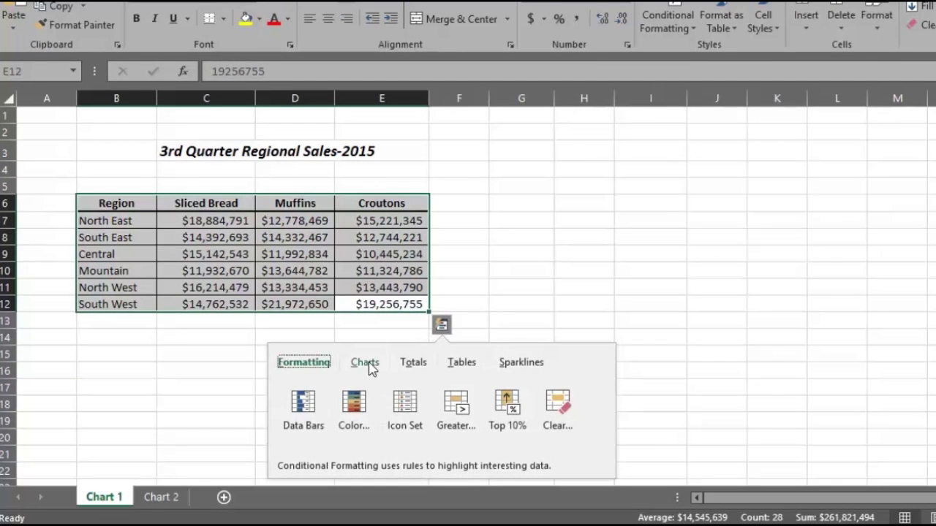
{"action": "left_click", "coordinate": [368, 365]}
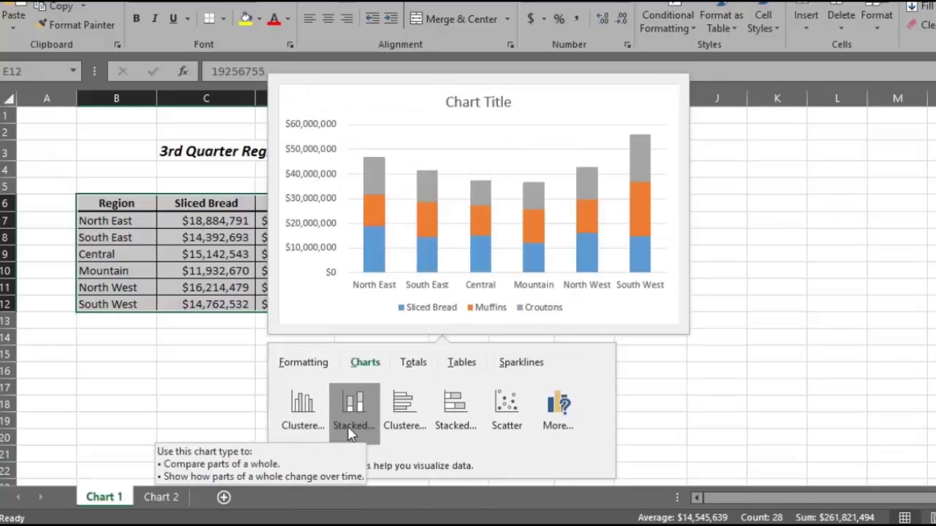
{"action": "left_click", "coordinate": [303, 430]}
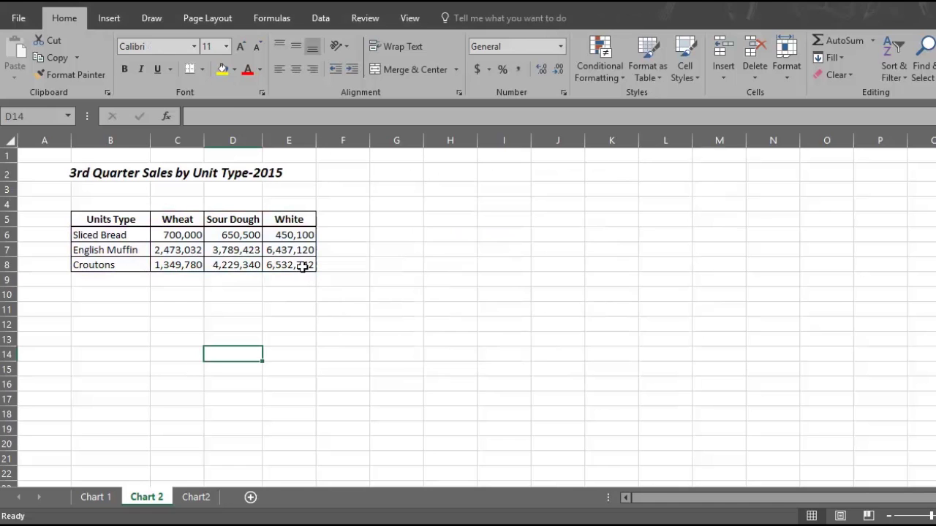
Bring up the recommended charts for the unit sales table B5:E8 and preview the column and bar suggestions.
{"action": "left_click_drag", "start_coordinate": [302, 266], "coordinate": [116, 224]}
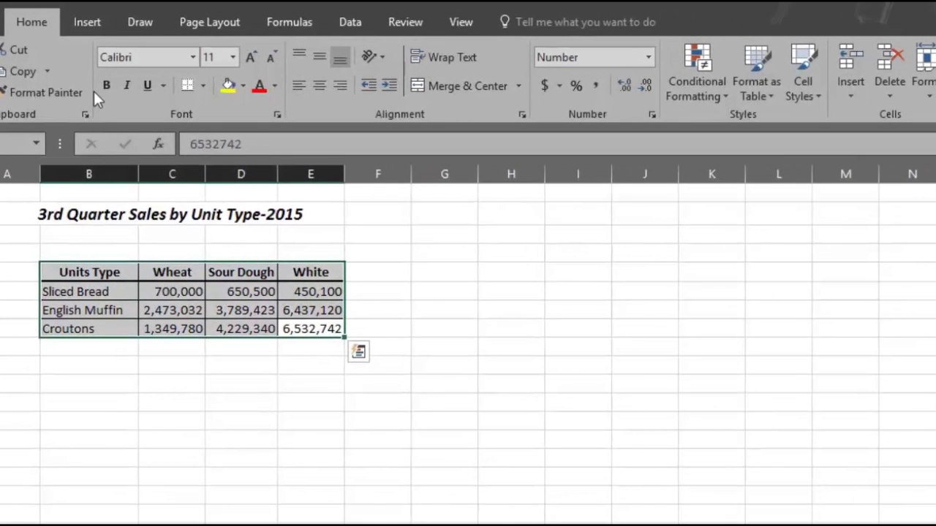
{"action": "left_click", "coordinate": [98, 25]}
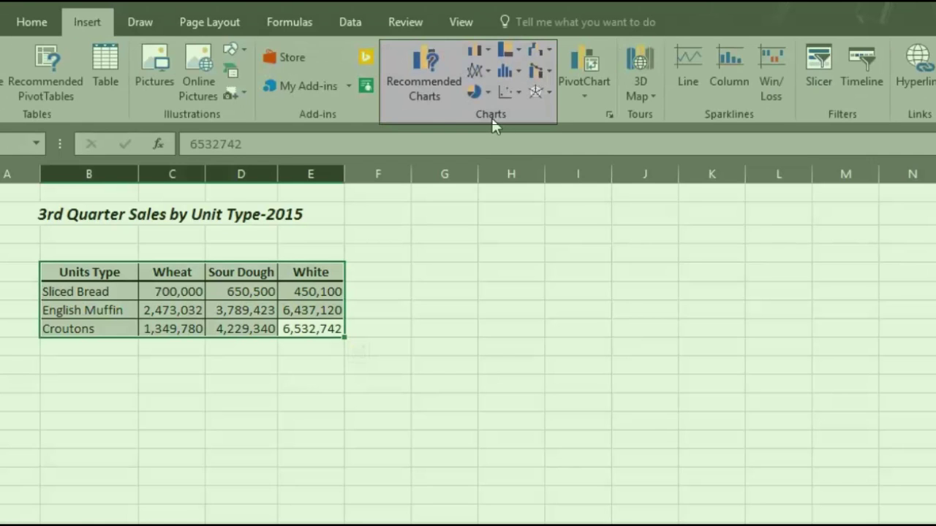
{"action": "left_click", "coordinate": [423, 96]}
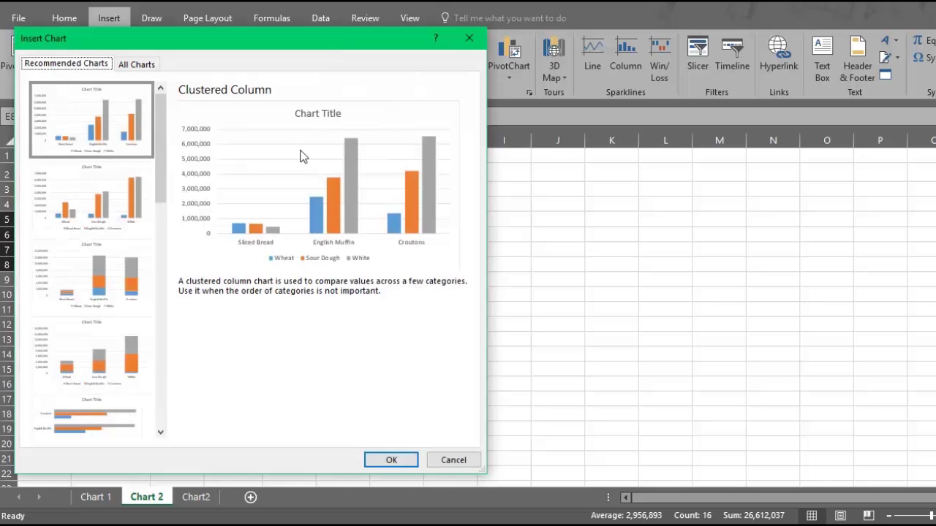
{"action": "left_click", "coordinate": [125, 206]}
{"action": "left_click", "coordinate": [137, 278]}
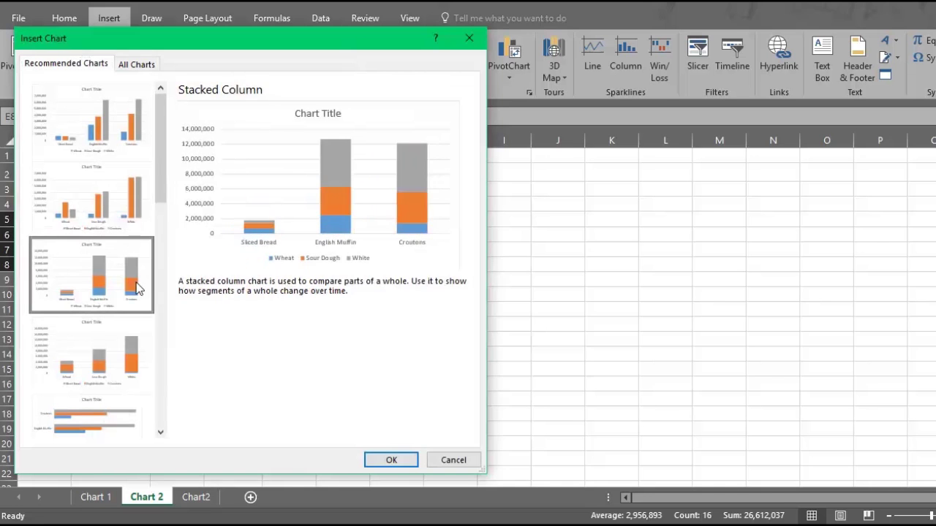
{"action": "left_click", "coordinate": [127, 353]}
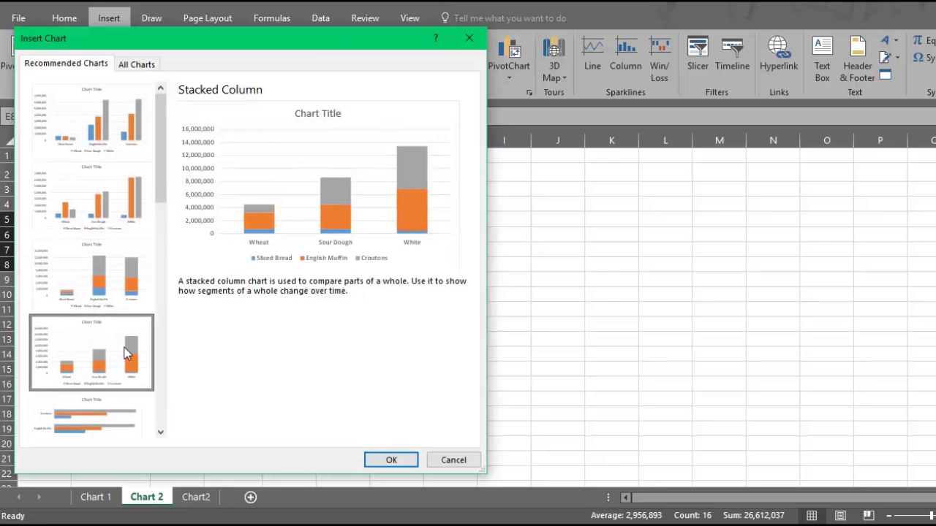
{"action": "left_click", "coordinate": [119, 417]}
{"action": "left_click", "coordinate": [120, 145]}
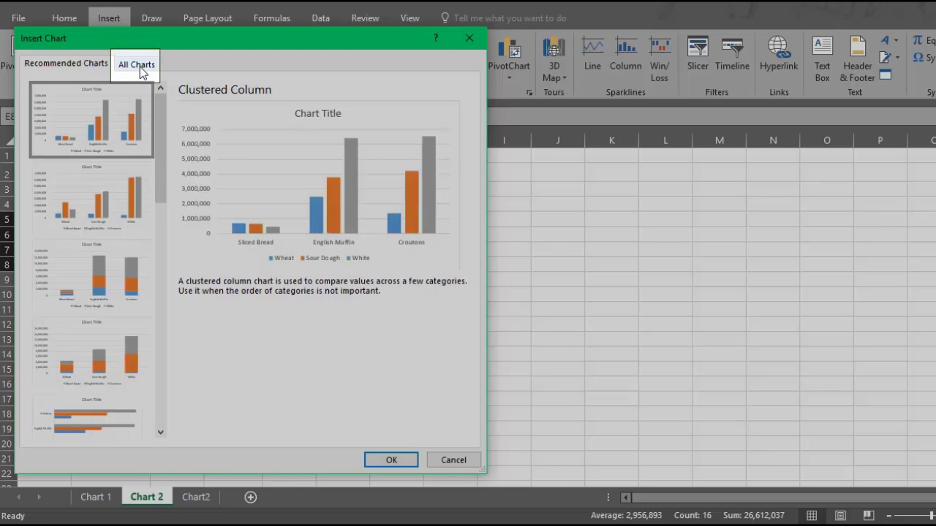
Compare the stacked and 3-D column subtypes among all chart types, and insert a clustered column chart with Wheat, Sour Dough and White as categories.
{"action": "left_click", "coordinate": [140, 66]}
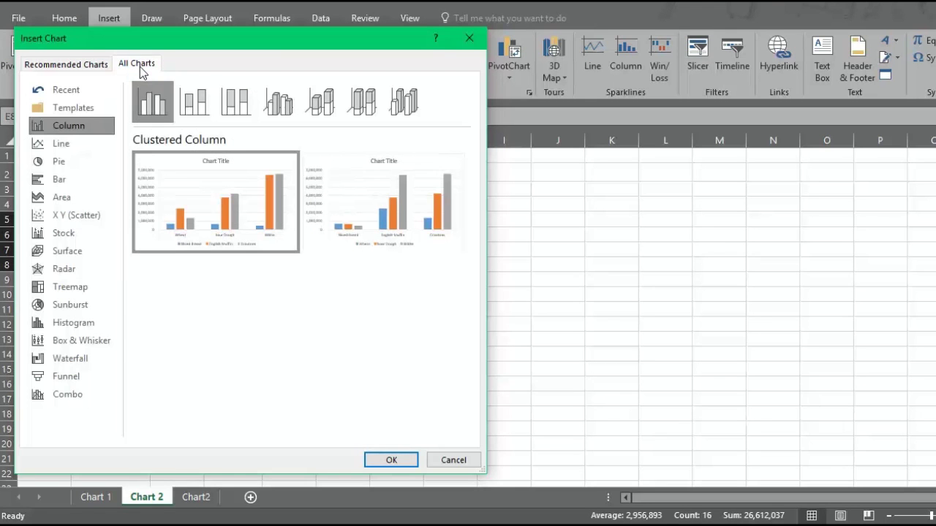
{"action": "left_click", "coordinate": [193, 103]}
{"action": "left_click", "coordinate": [235, 102]}
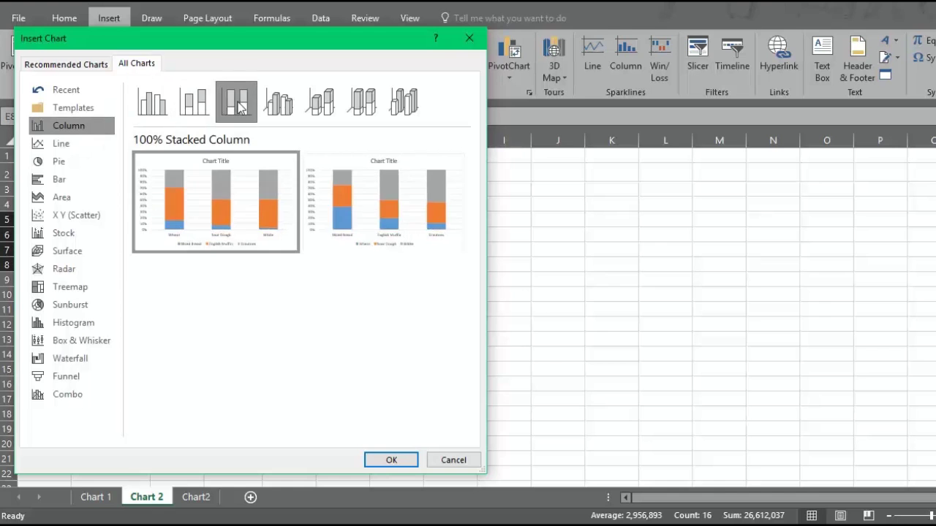
{"action": "left_click", "coordinate": [278, 103]}
{"action": "left_click", "coordinate": [322, 104]}
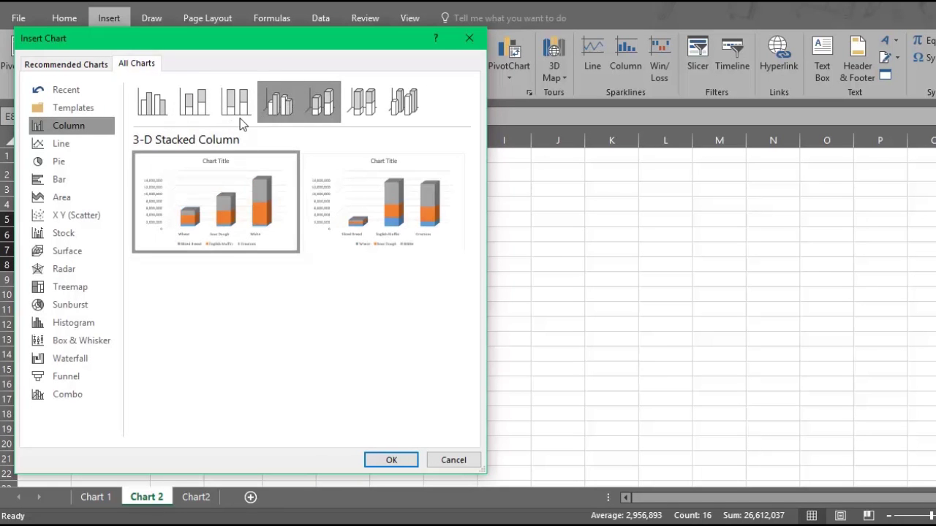
{"action": "left_click", "coordinate": [162, 113]}
{"action": "left_click", "coordinate": [400, 460]}
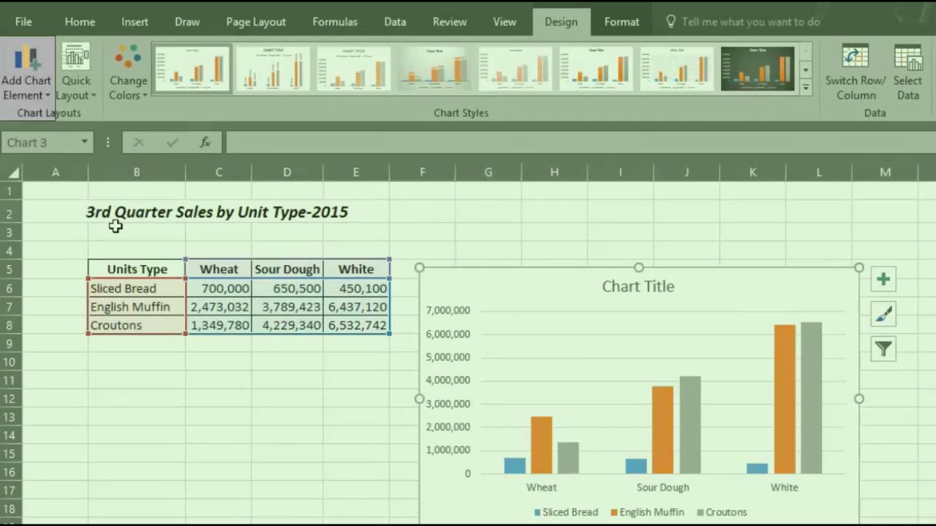
Set the unit sales chart's legend position to Bottom.
{"action": "left_click", "coordinate": [33, 81]}
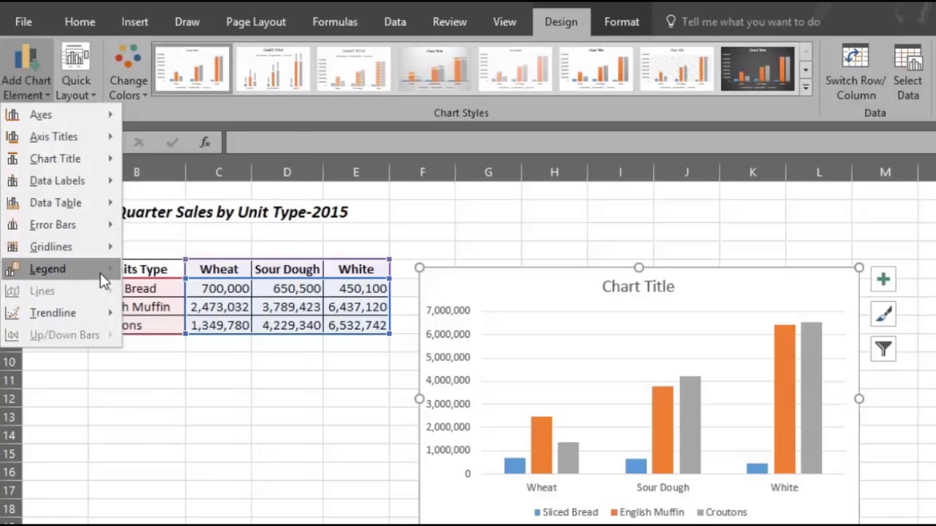
{"action": "mouse_move", "coordinate": [103, 281]}
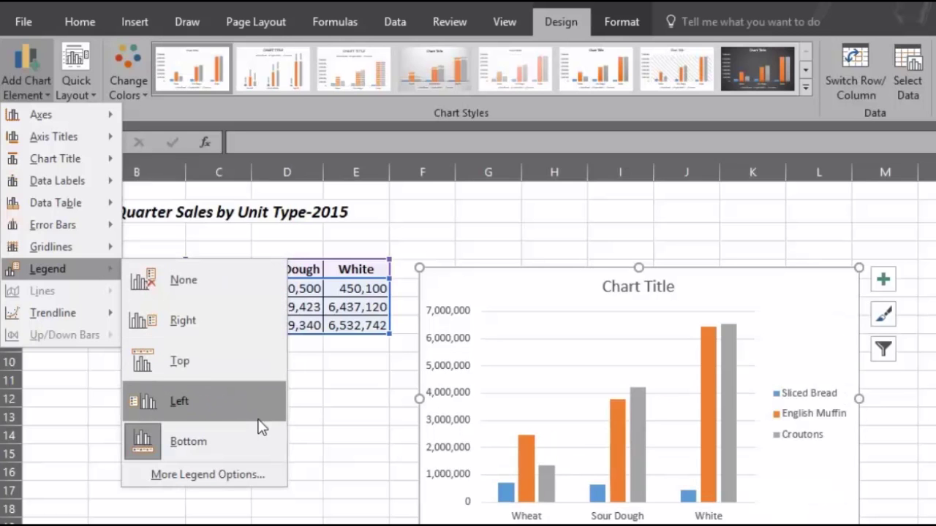
{"action": "left_click", "coordinate": [261, 461]}
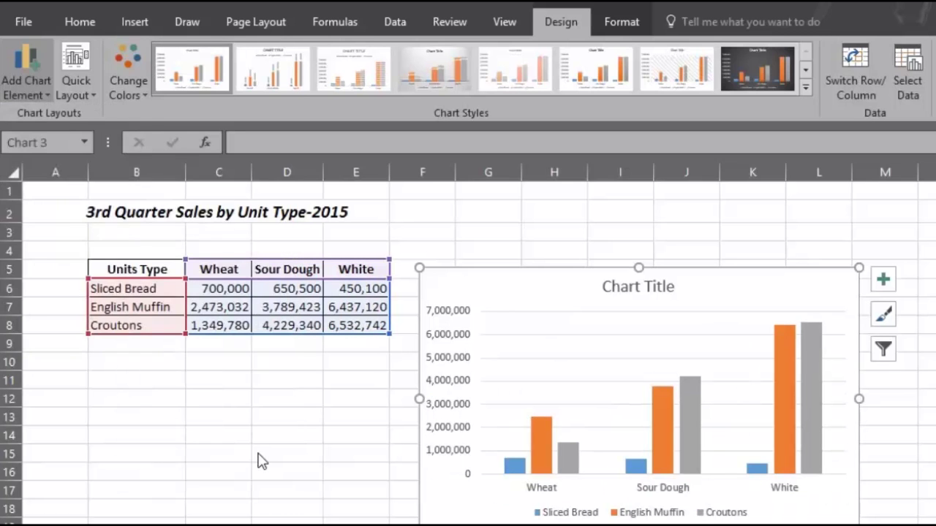
Replace the chart title with "3rd Quarter Sales by Unit Type-2015" and move the chart up beside the sheet heading, directly next to the table.
{"action": "left_click", "coordinate": [624, 288]}
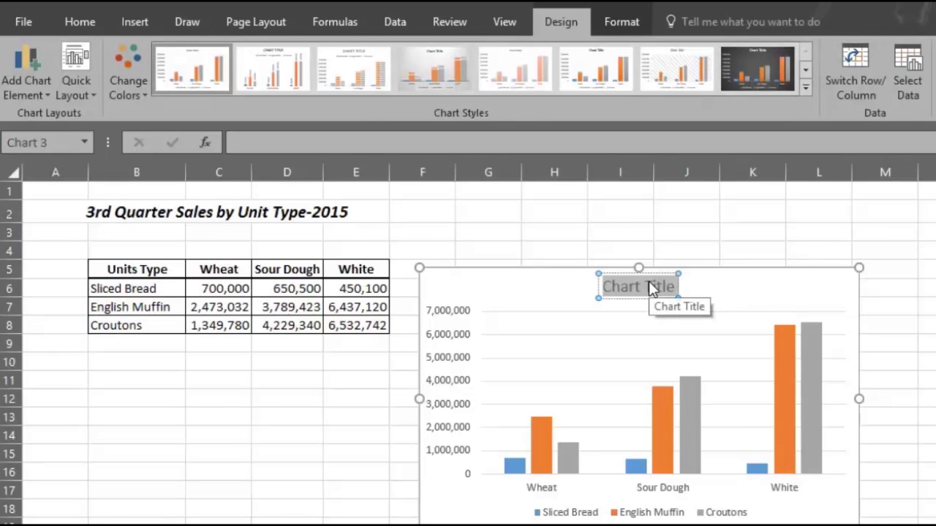
{"action": "key", "text": "ctrl+v"}
{"action": "left_click", "coordinate": [794, 288]}
{"action": "left_click_drag", "start_coordinate": [794, 288], "coordinate": [765, 204]}
{"action": "left_click", "coordinate": [901, 359]}
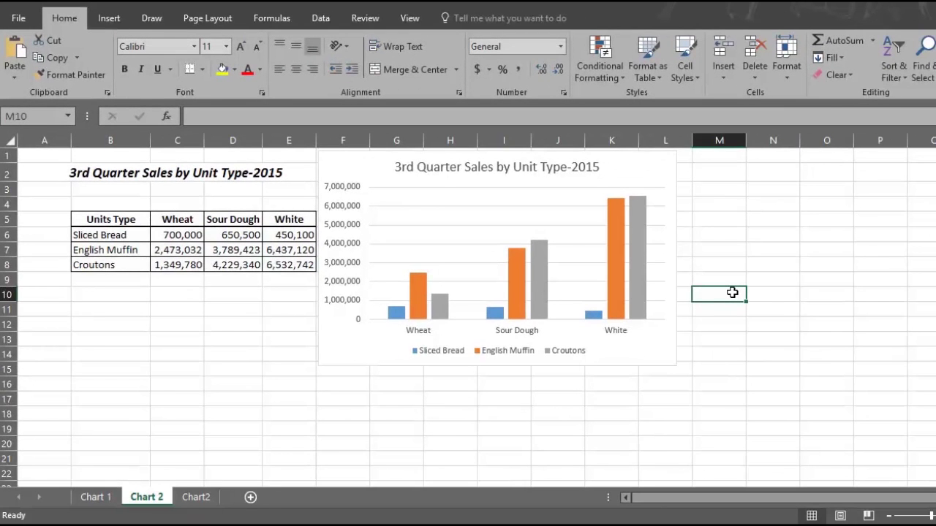
Create a default chart on a separate chart sheet.
{"action": "key", "text": "F11"}
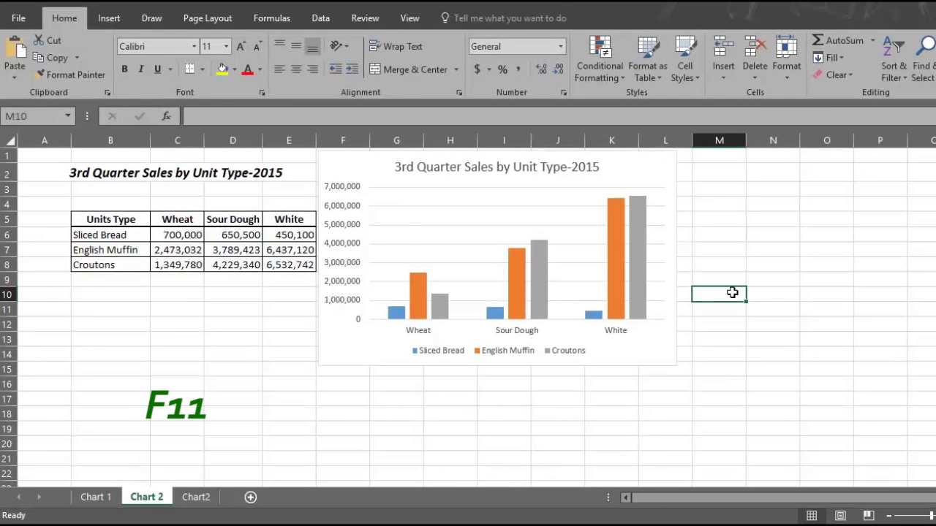